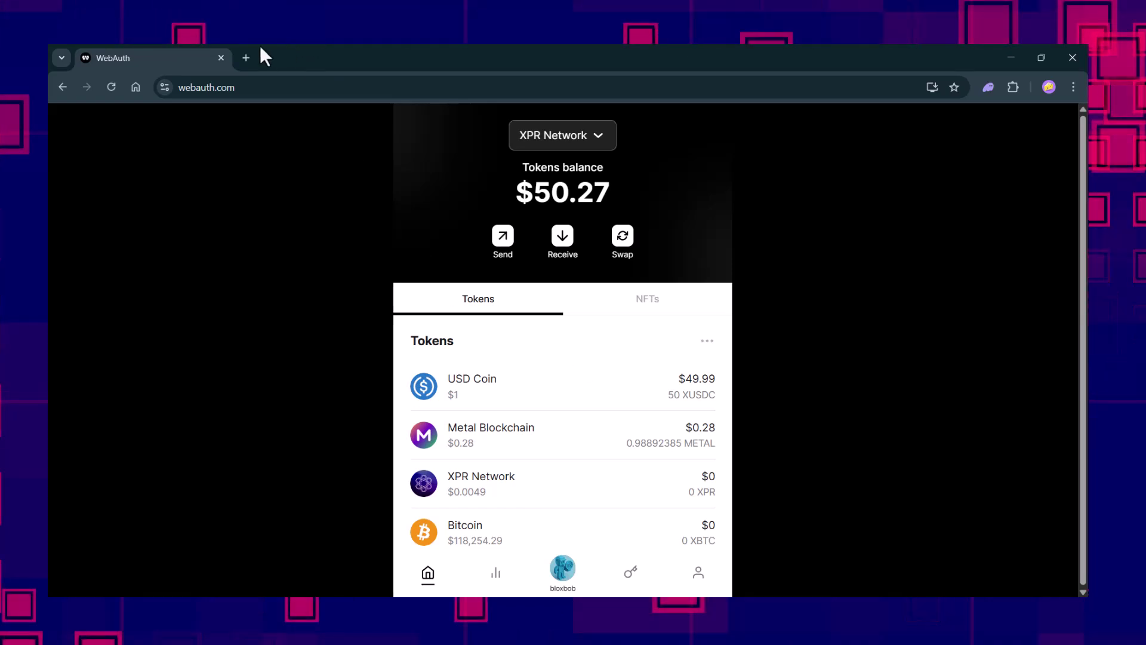
Open lending.metalx.com in a new tab and log in by connecting the browser wallet, authorizing the connection.
{"action": "left_click", "coordinate": [246, 58]}
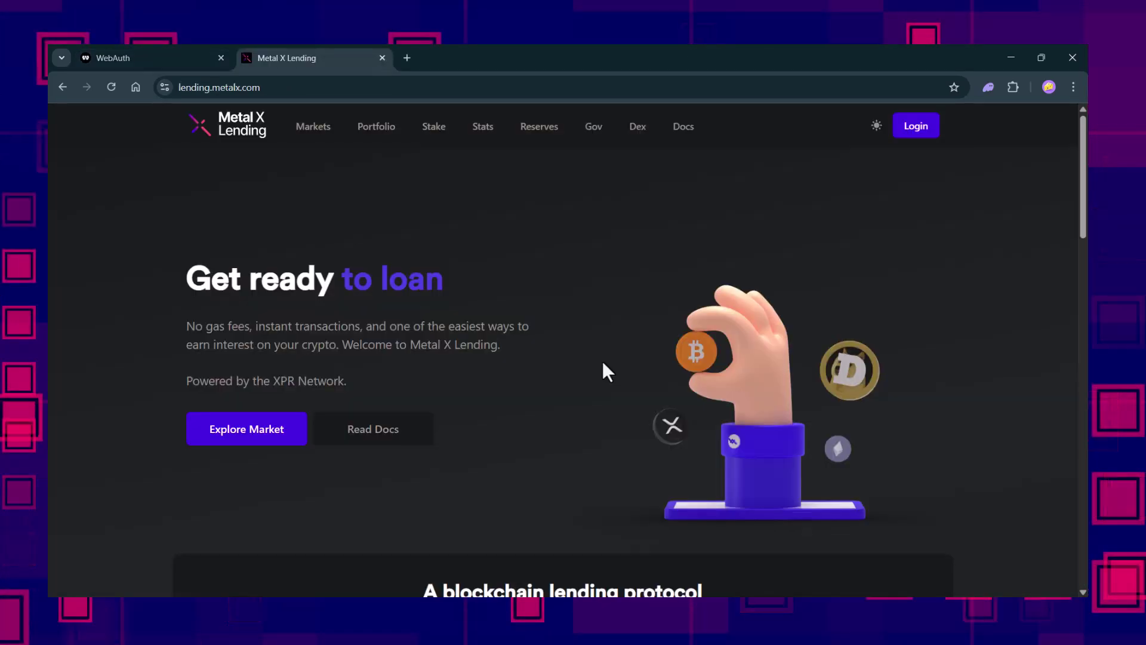
{"action": "left_click", "coordinate": [919, 132]}
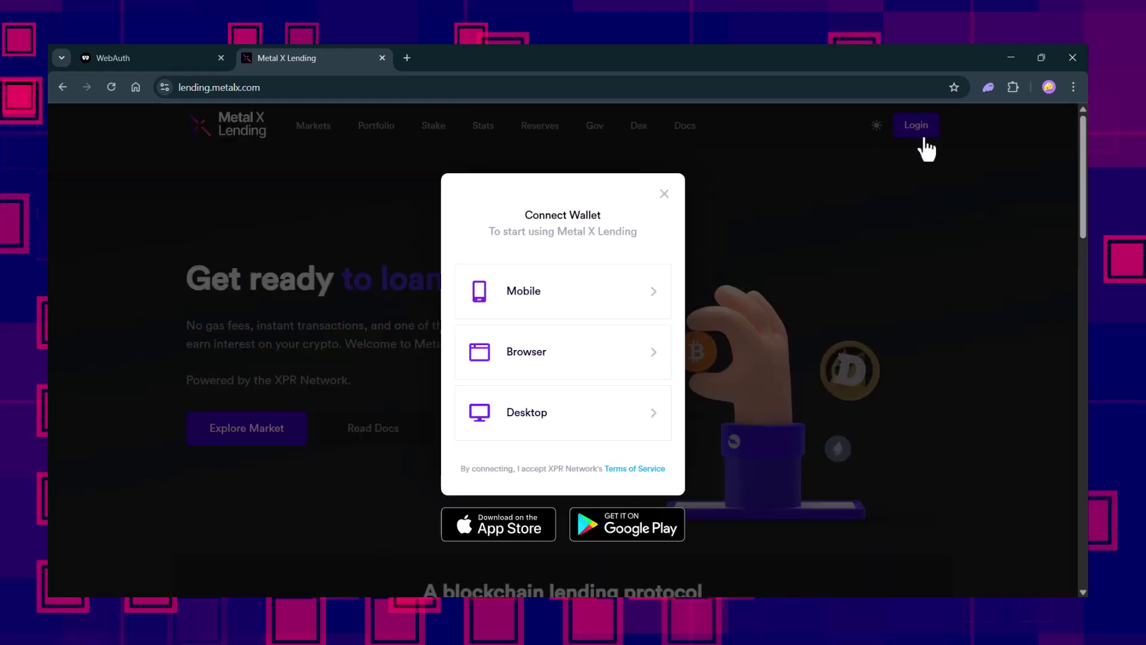
{"action": "left_click", "coordinate": [524, 361]}
{"action": "left_click", "coordinate": [236, 476]}
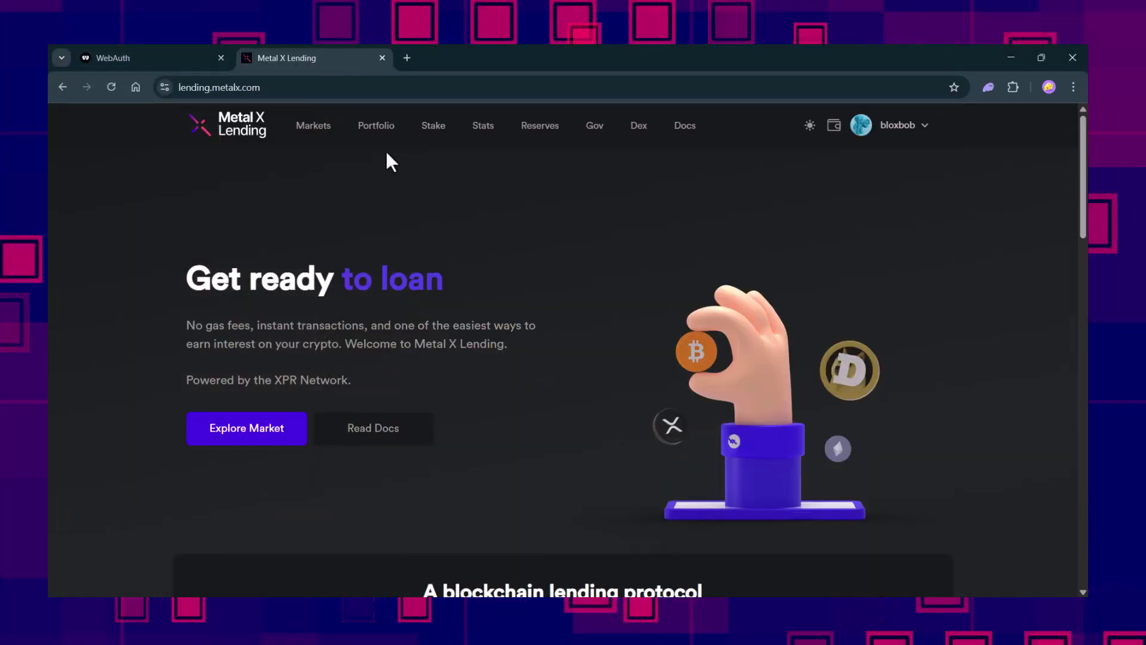
Open the lending portfolio and set the USD Coin deposit amount to the maximum balance of 50 XUSDC.
{"action": "left_click", "coordinate": [376, 126]}
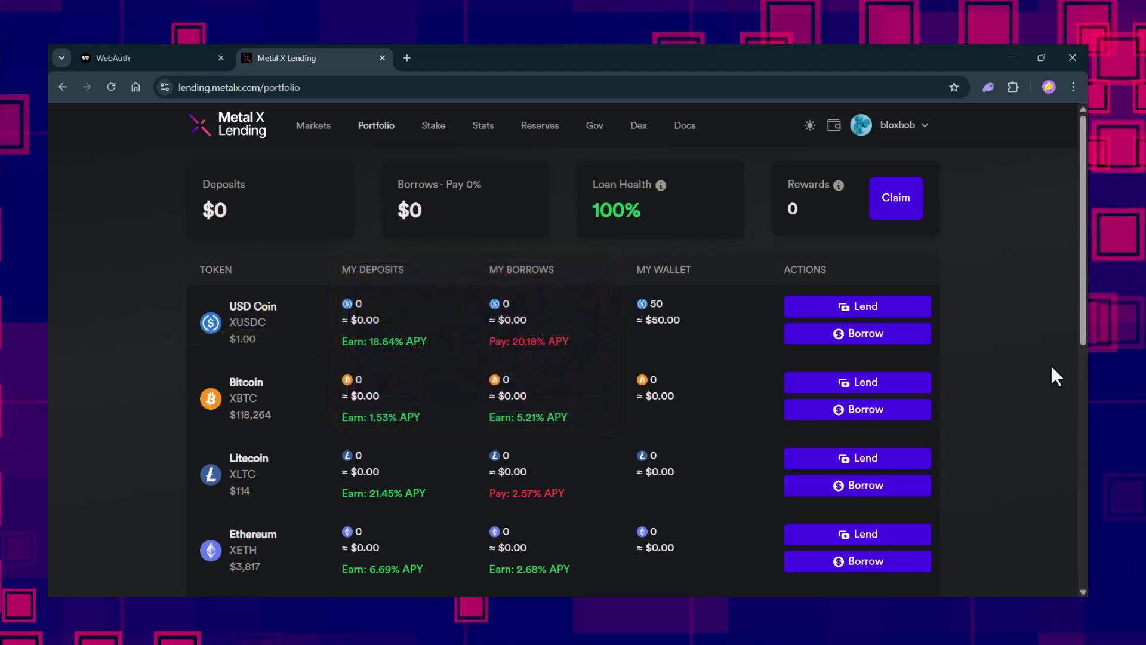
{"action": "left_click", "coordinate": [808, 310]}
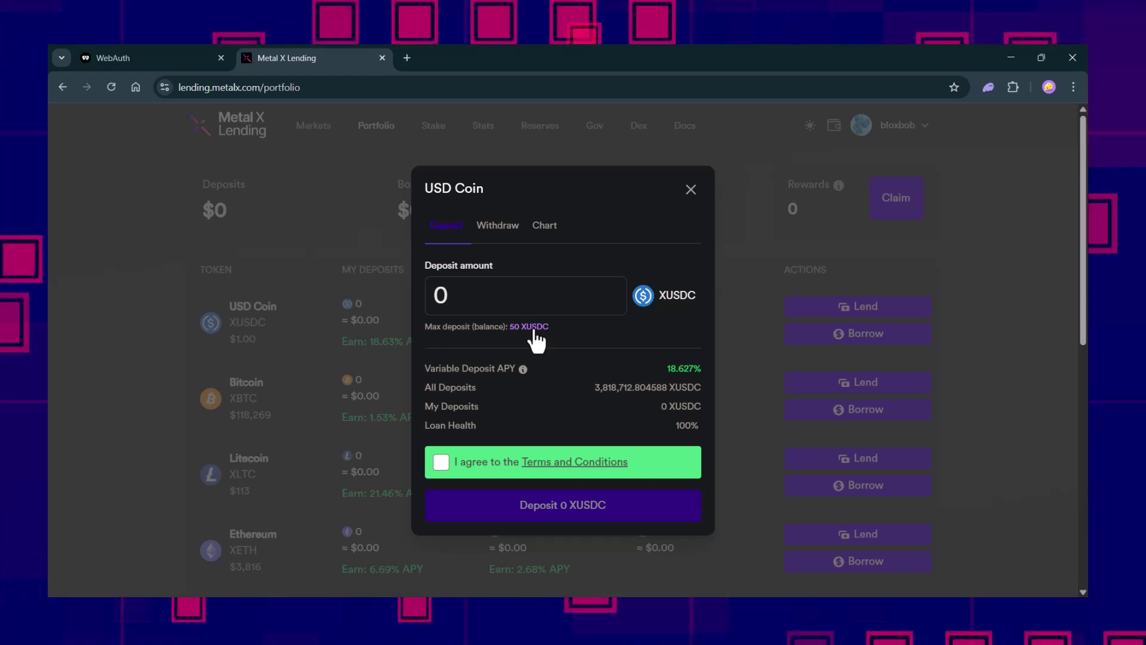
{"action": "left_click", "coordinate": [534, 330]}
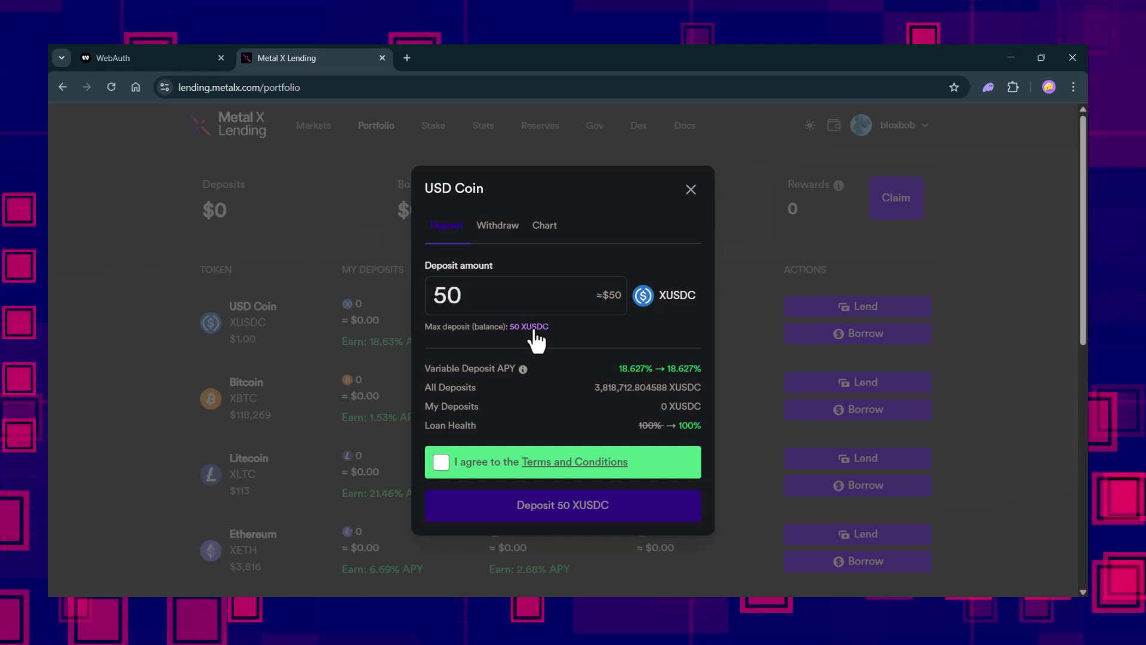
{"action": "mouse_move", "coordinate": [523, 369]}
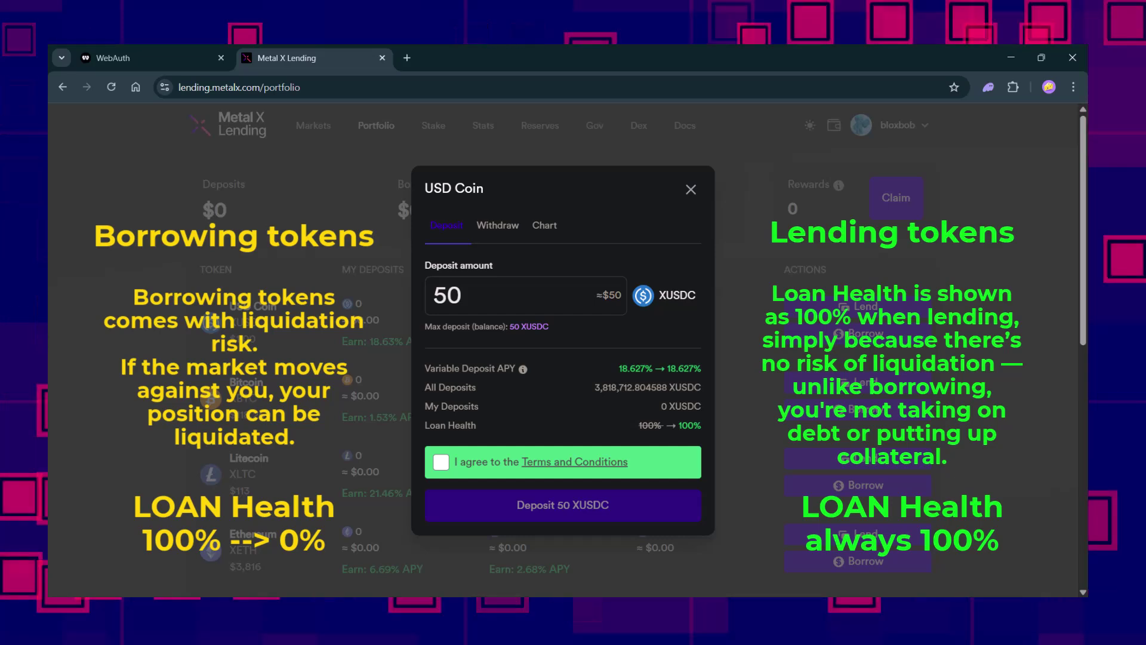
Read through the Terms and Conditions linked from the deposit dialog and return to the USD Coin deposit.
{"action": "left_click", "coordinate": [537, 462]}
{"action": "scroll", "coordinate": [561, 358], "scroll_direction": "down", "scroll_amount": 15}
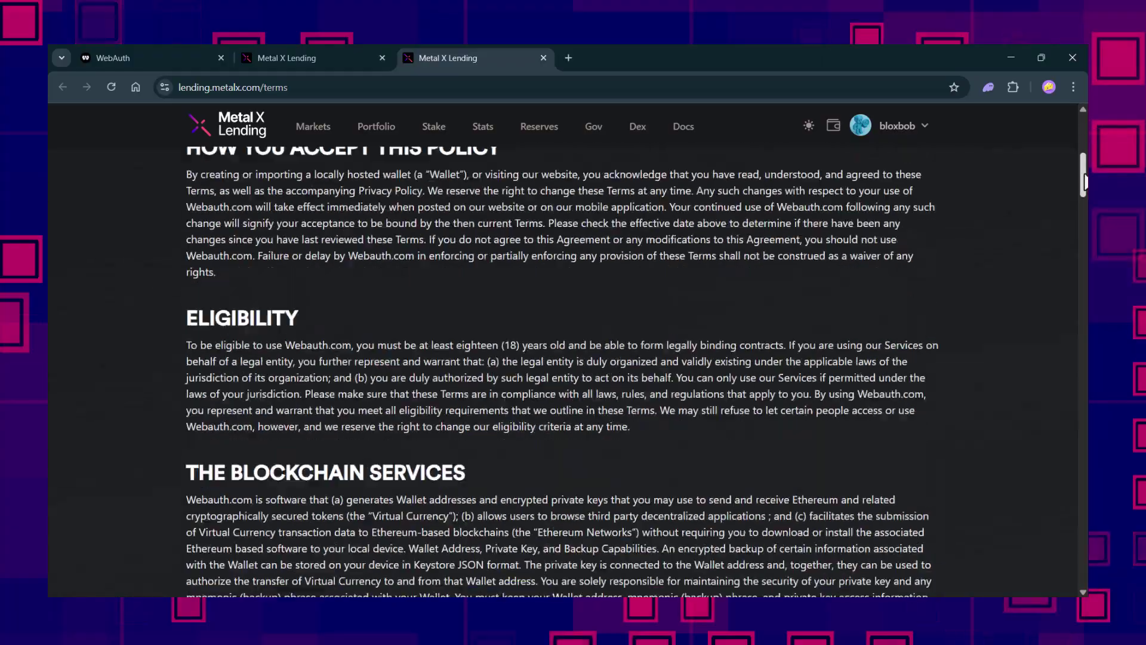
{"action": "scroll", "coordinate": [561, 358], "scroll_direction": "down", "scroll_amount": 20}
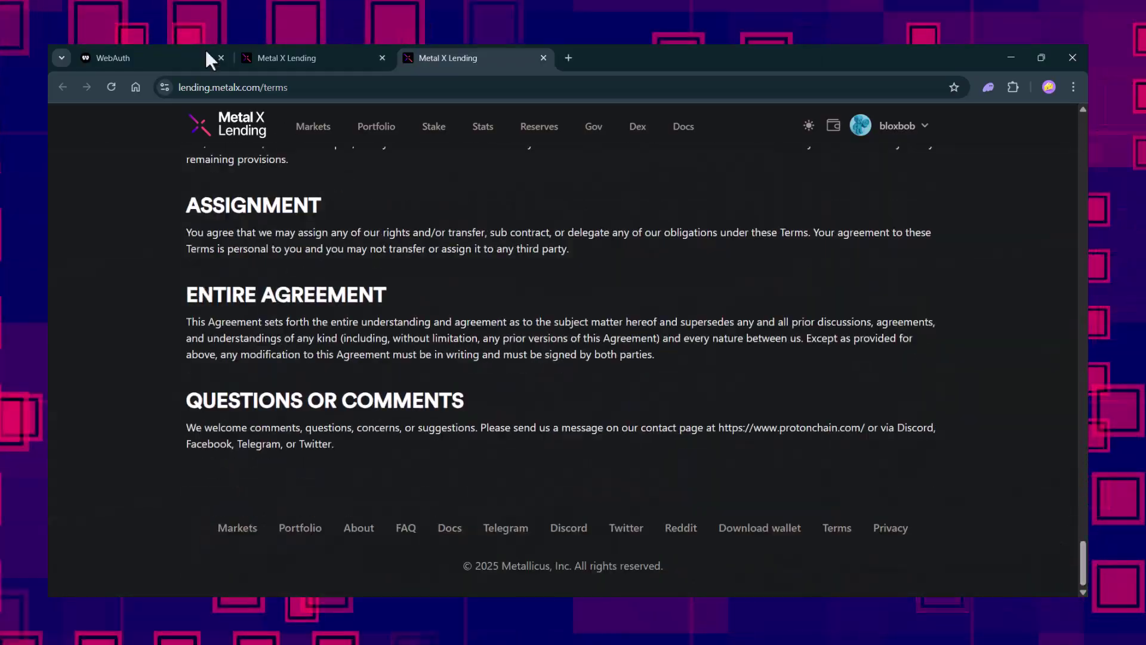
{"action": "left_click", "coordinate": [274, 56]}
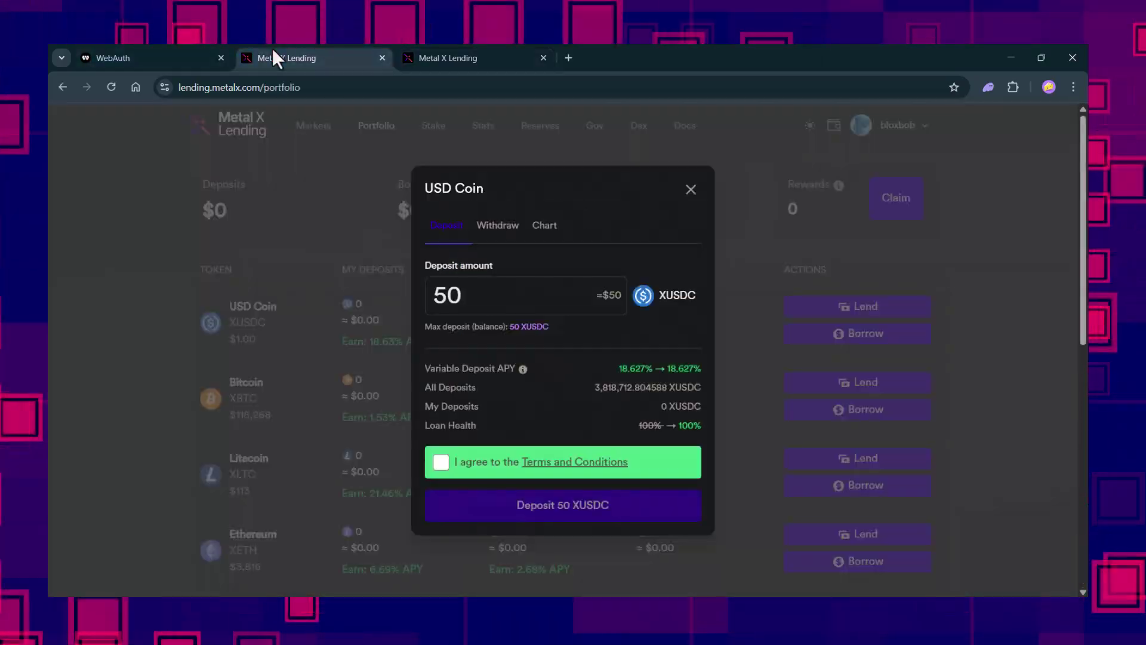
Agree to the Terms and Conditions, deposit the 50 XUSDC and authorize the transaction in the wallet.
{"action": "left_click", "coordinate": [440, 462]}
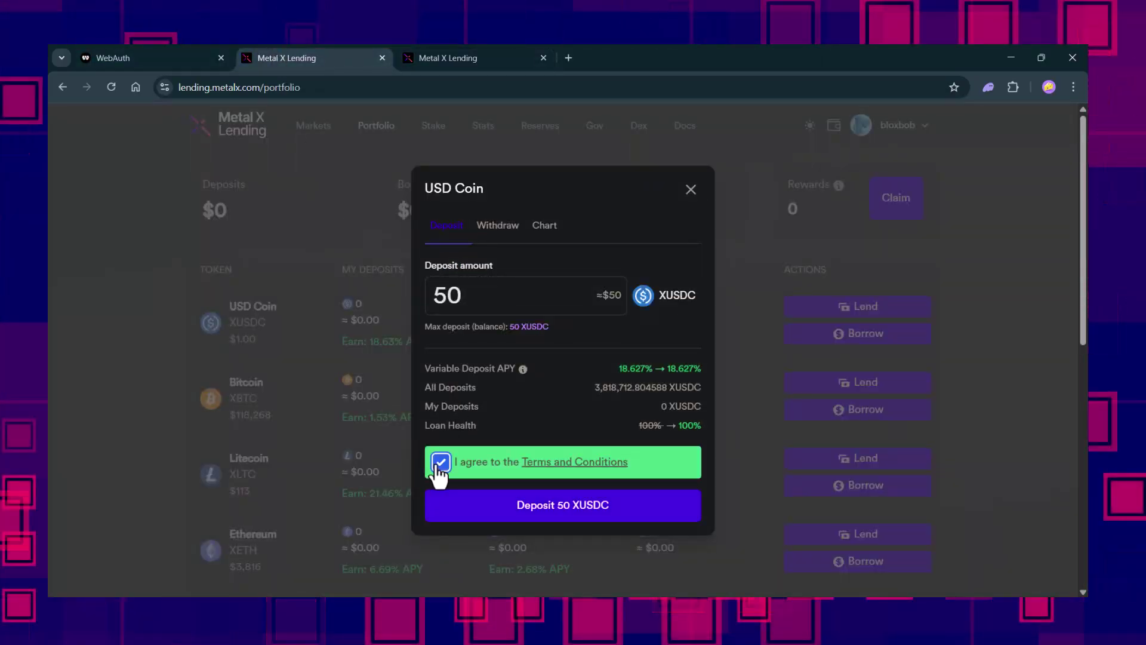
{"action": "left_click", "coordinate": [608, 506]}
{"action": "left_click", "coordinate": [288, 467]}
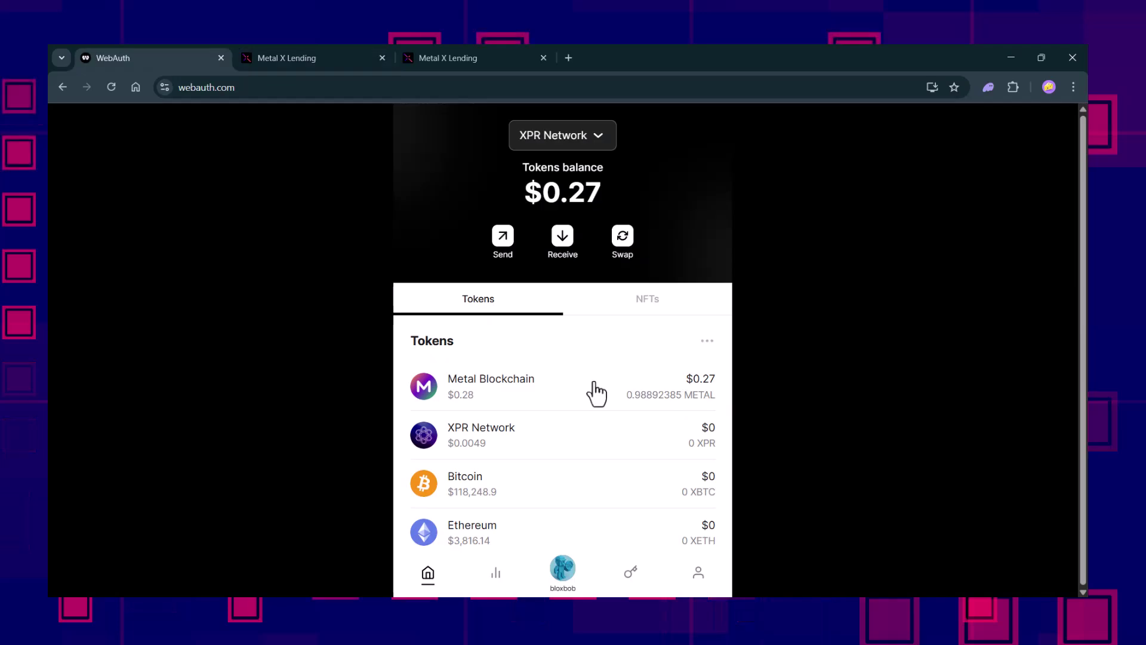
Examine USD Coin's transaction history in the WebAuth wallet and open the latest Loan transaction.
{"action": "scroll", "coordinate": [594, 382], "scroll_direction": "down", "scroll_amount": 1}
{"action": "scroll", "coordinate": [594, 393], "scroll_direction": "down", "scroll_amount": 2}
{"action": "scroll", "coordinate": [594, 393], "scroll_direction": "down", "scroll_amount": 5}
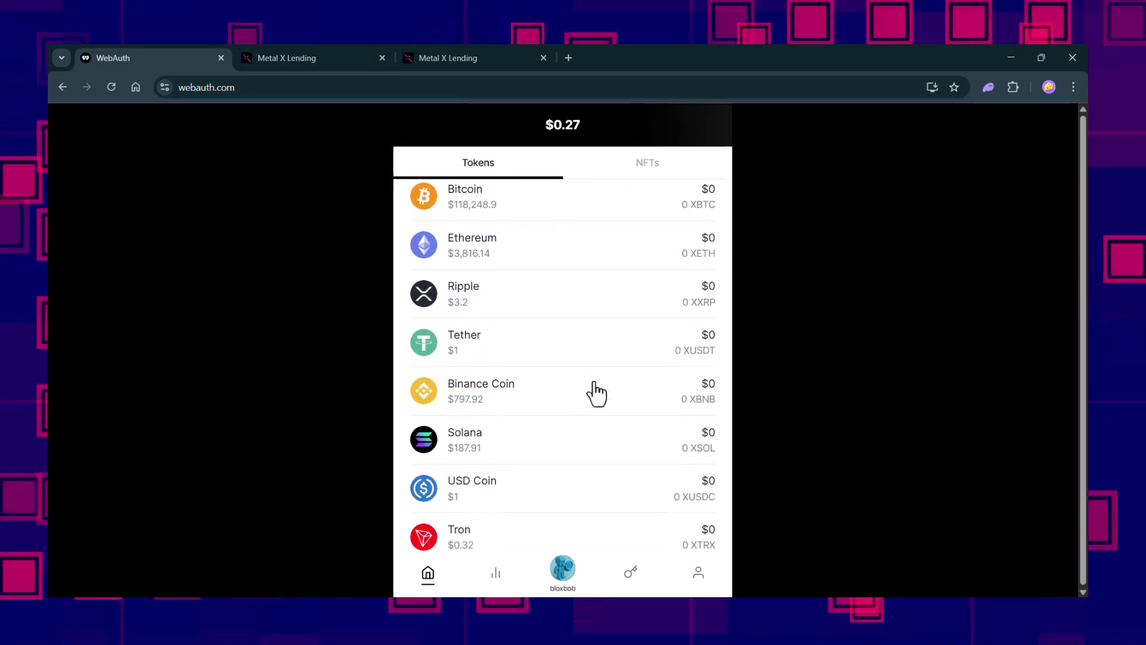
{"action": "left_click", "coordinate": [550, 314]}
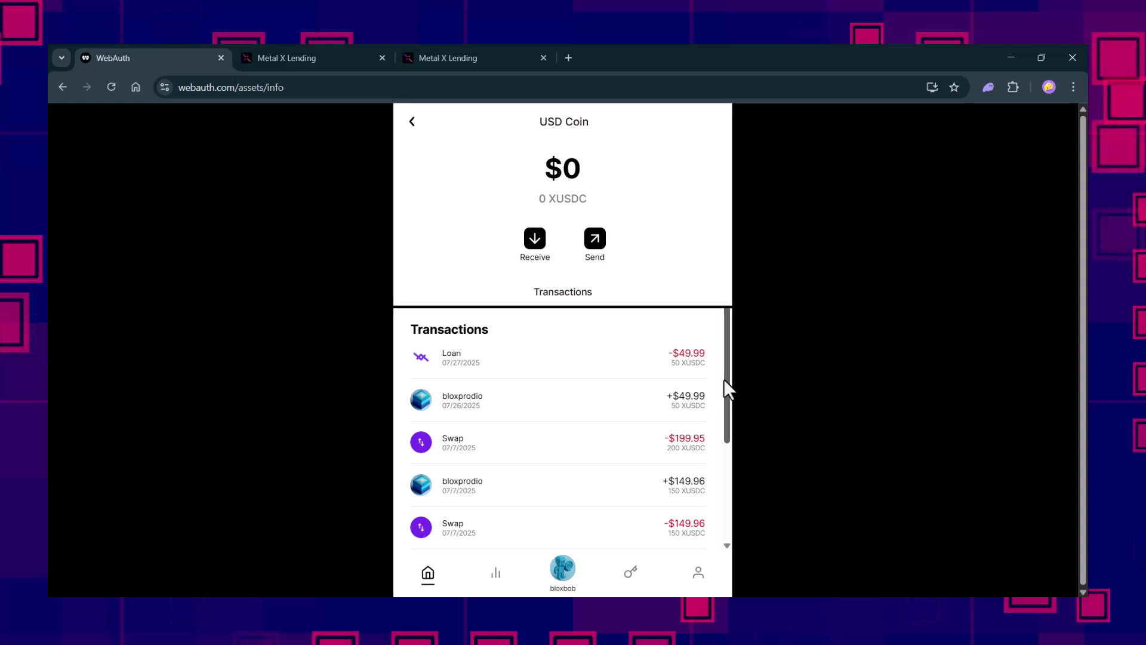
{"action": "left_click", "coordinate": [616, 365]}
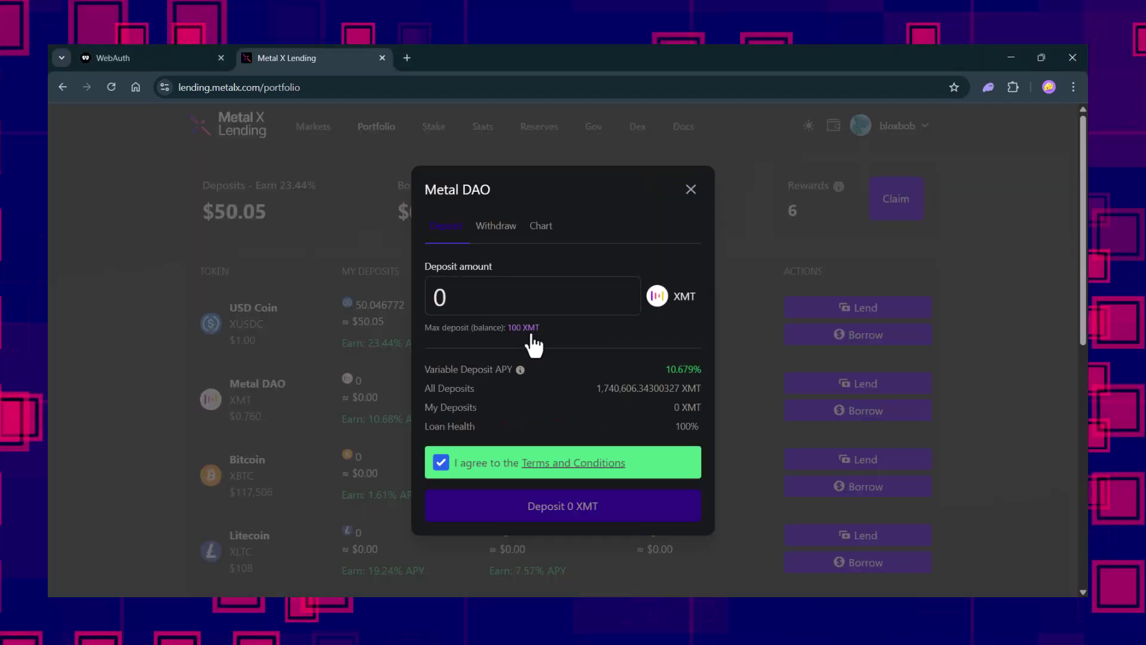
Deposit the maximum balance of 100 XMT into Metal DAO lending and authorize the transaction.
{"action": "left_click", "coordinate": [528, 330]}
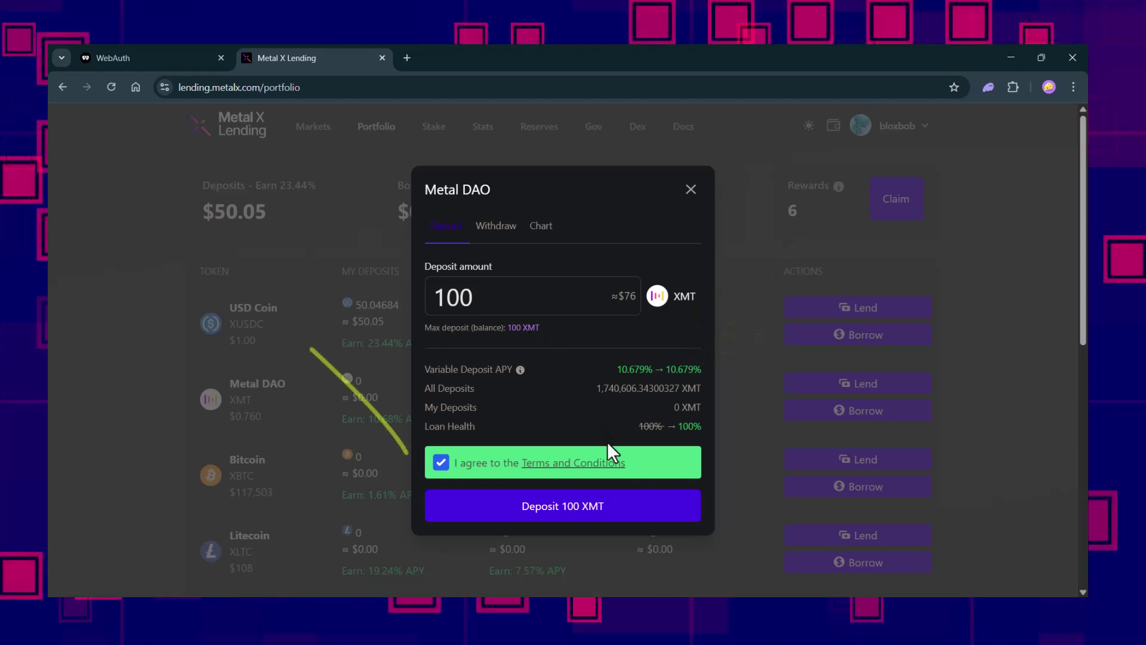
{"action": "left_click", "coordinate": [579, 507]}
{"action": "left_click", "coordinate": [276, 474]}
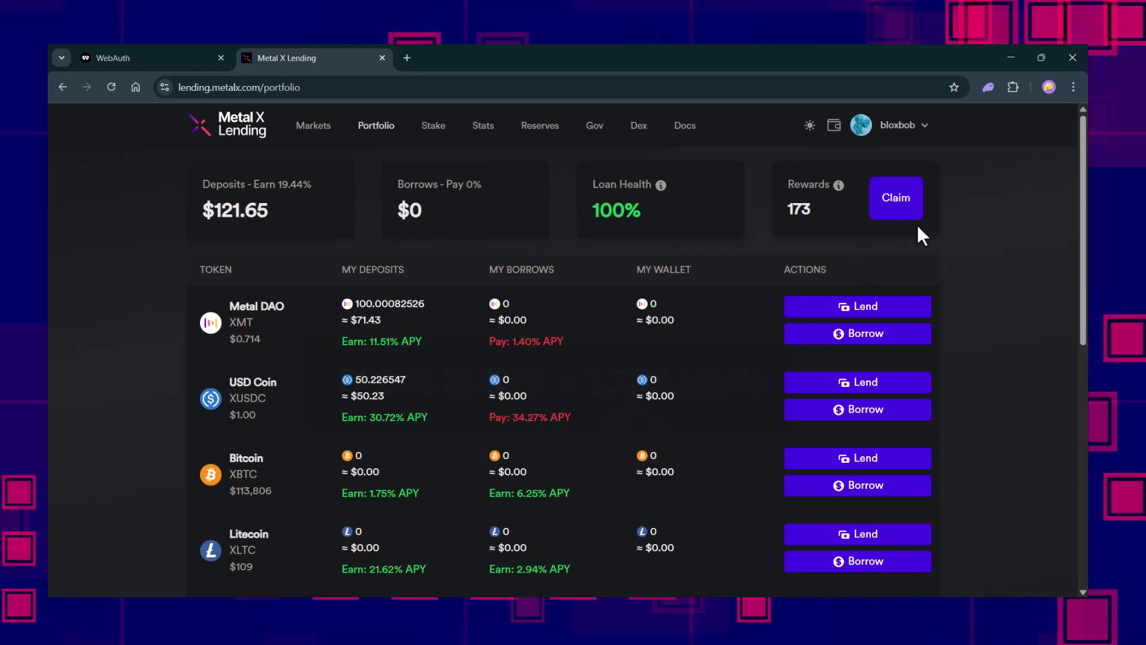
Claim the lending rewards with wallet authorization and open the LOAN Protocol token in the WebAuth wallet.
{"action": "left_click", "coordinate": [907, 199]}
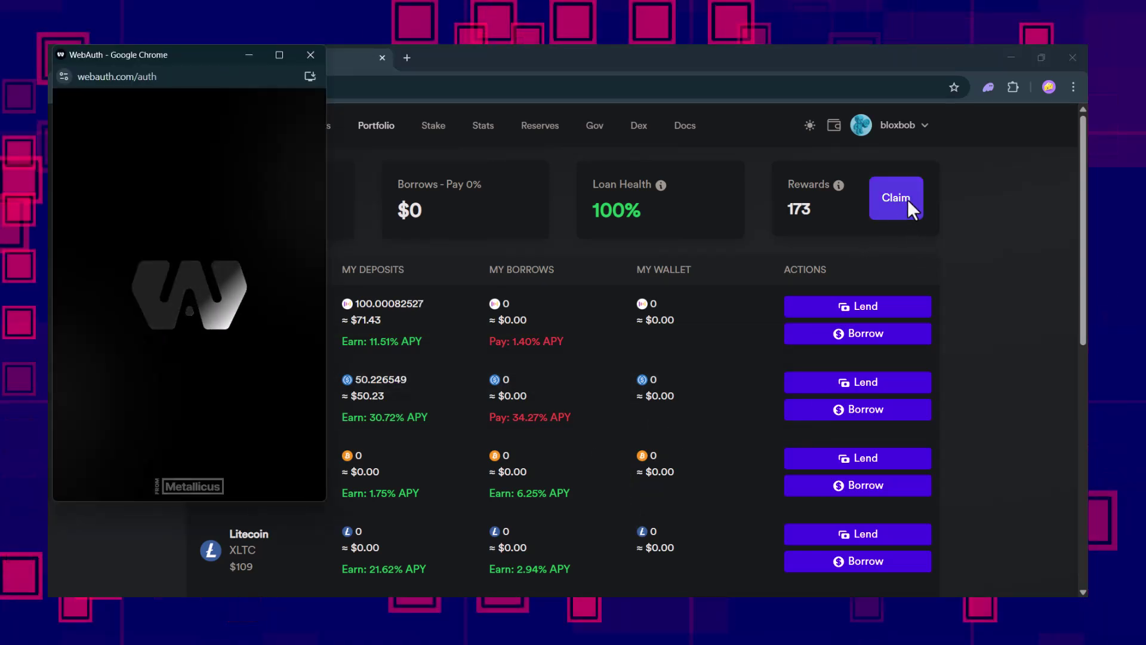
{"action": "left_click", "coordinate": [263, 473]}
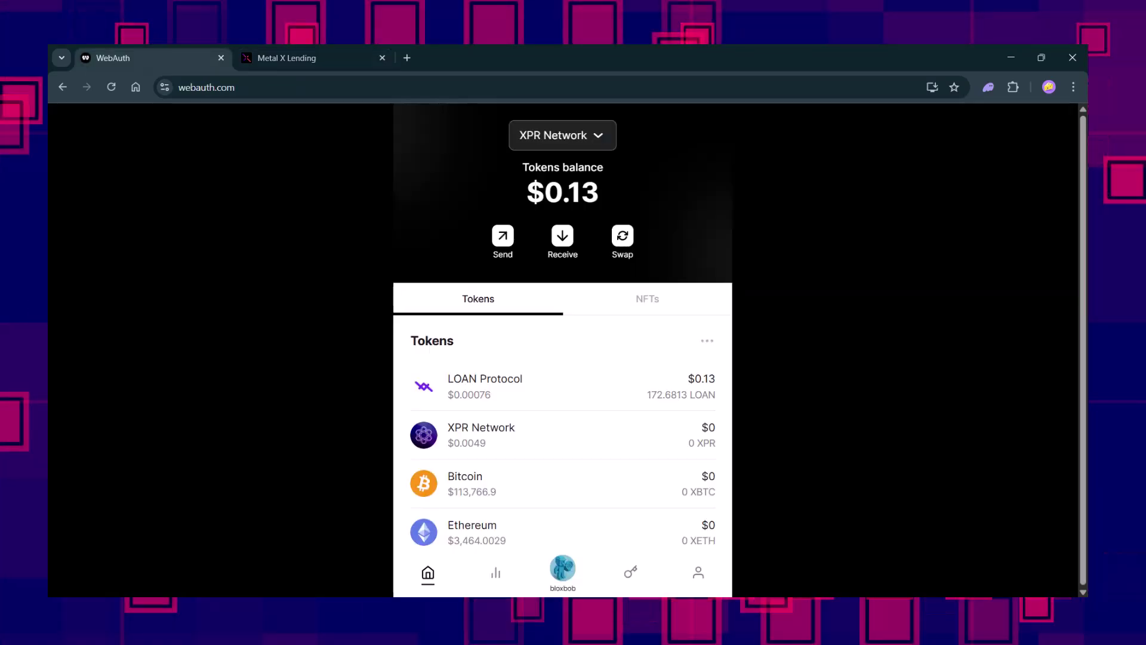
{"action": "left_click", "coordinate": [485, 386]}
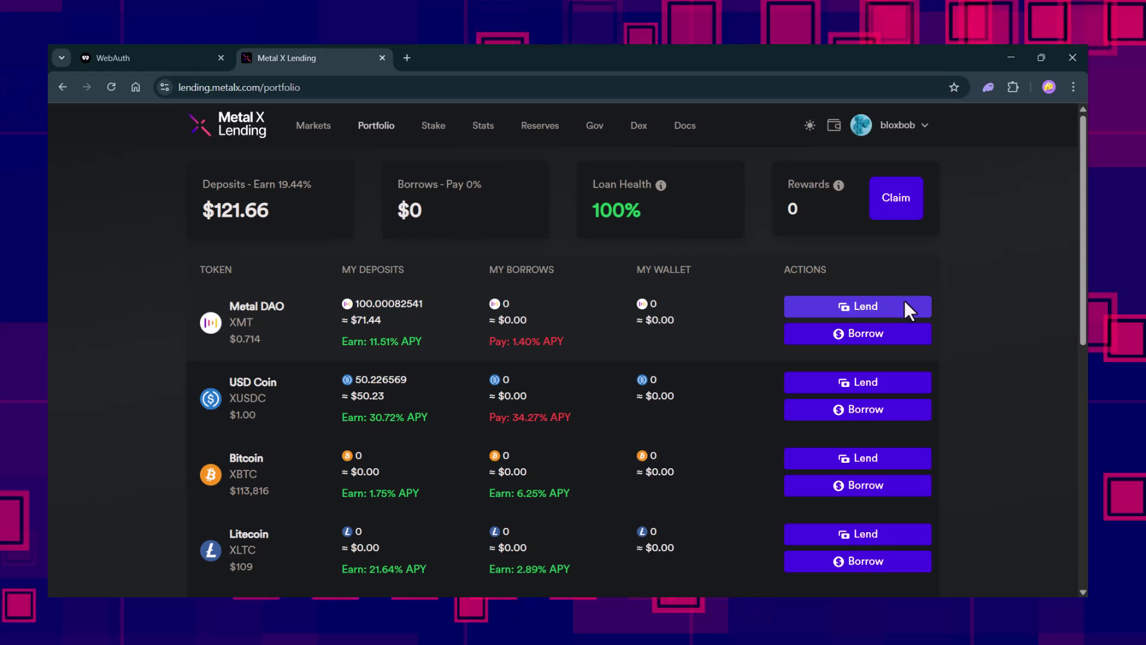
Withdraw the maximum Metal DAO deposit of 100.00082538 XMT from the lending portfolio.
{"action": "left_click", "coordinate": [906, 310]}
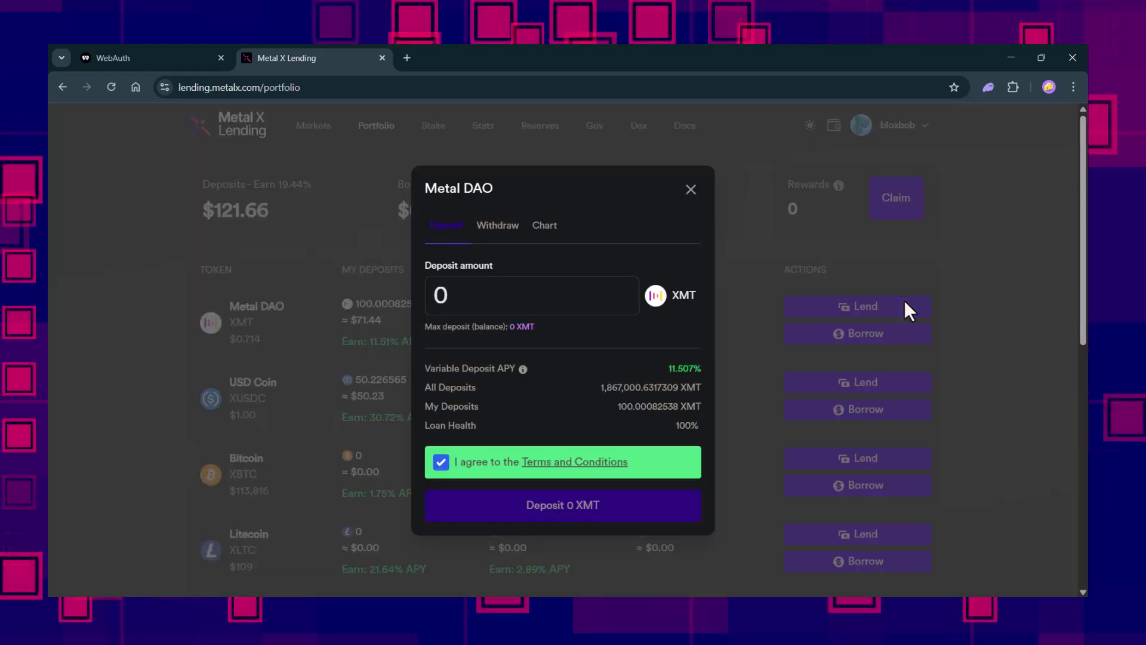
{"action": "left_click", "coordinate": [486, 233]}
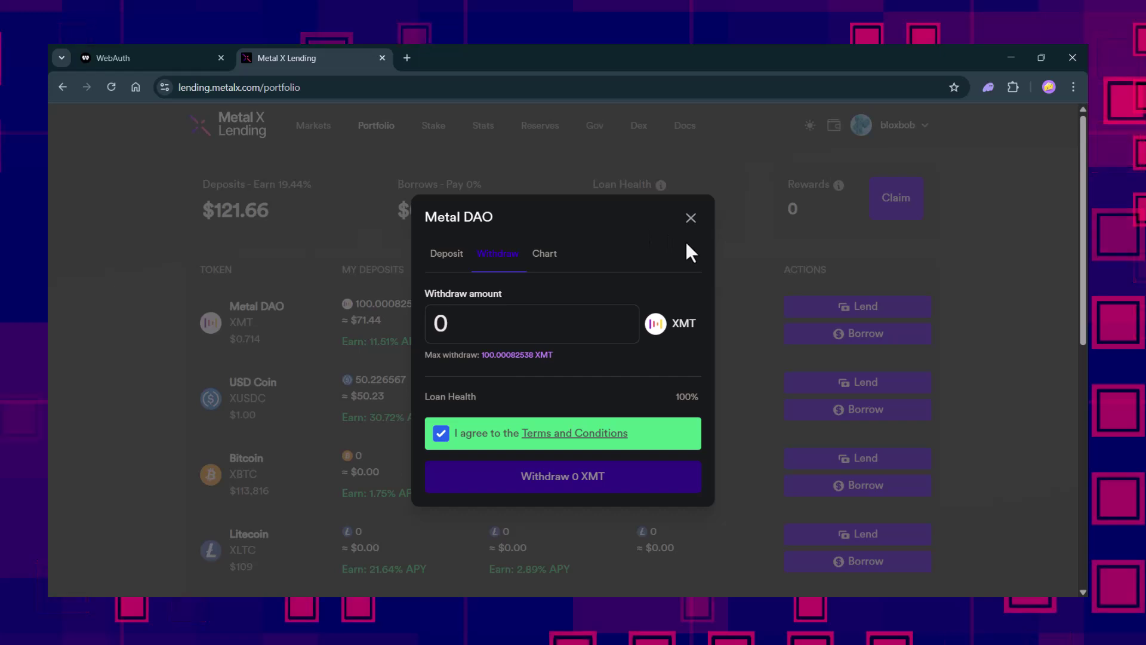
{"action": "left_click", "coordinate": [538, 356]}
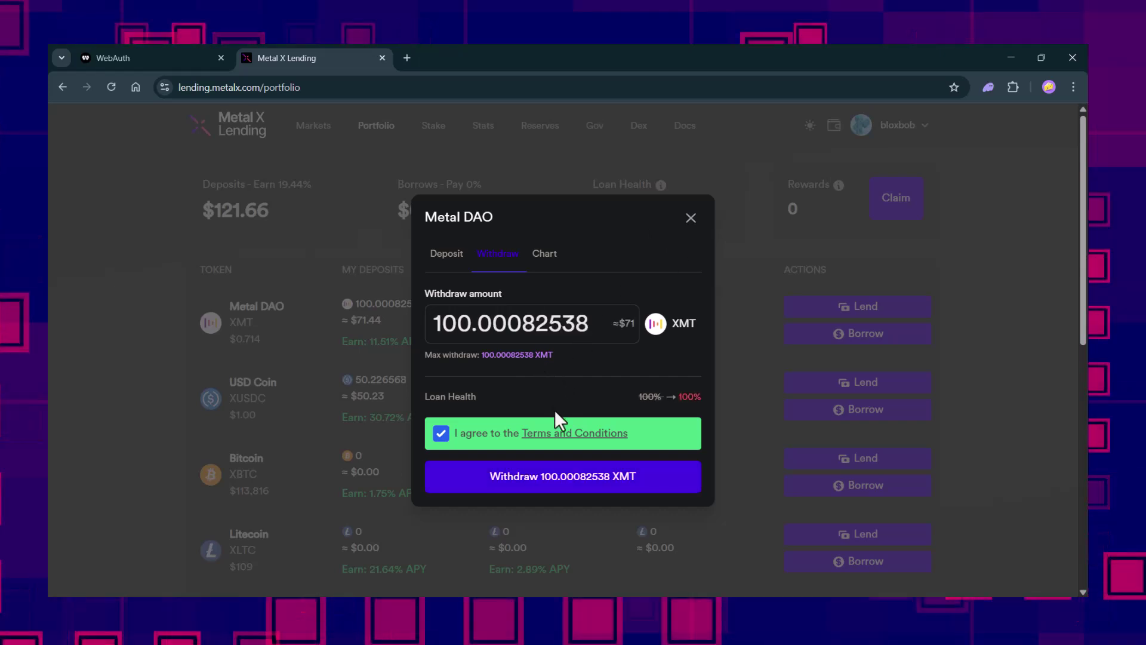
{"action": "left_click", "coordinate": [662, 483]}
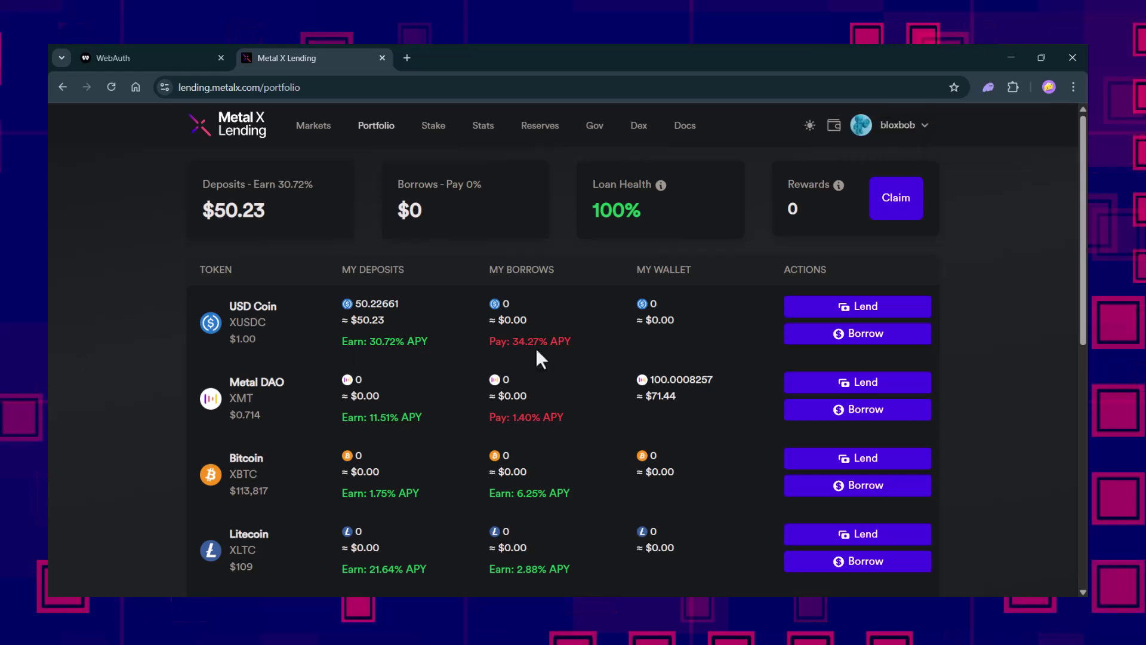
Withdraw the maximum USD Coin deposit of 50.226612 XUSDC from the lending portfolio.
{"action": "left_click", "coordinate": [894, 306]}
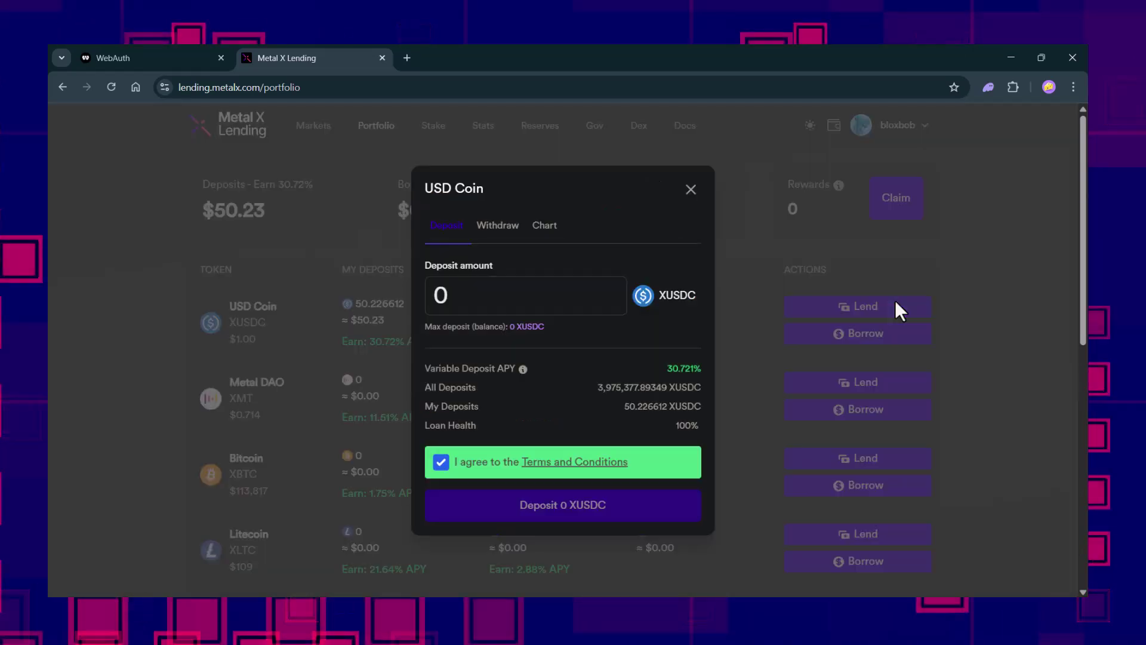
{"action": "left_click", "coordinate": [496, 226]}
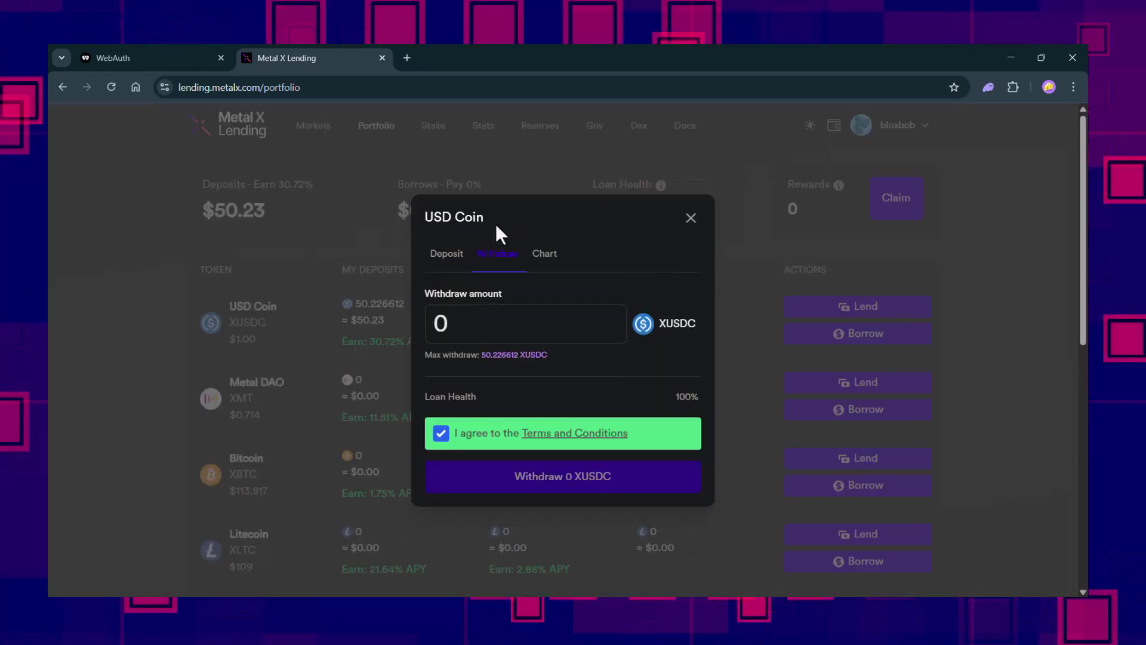
{"action": "left_click", "coordinate": [512, 354]}
{"action": "left_click", "coordinate": [607, 478]}
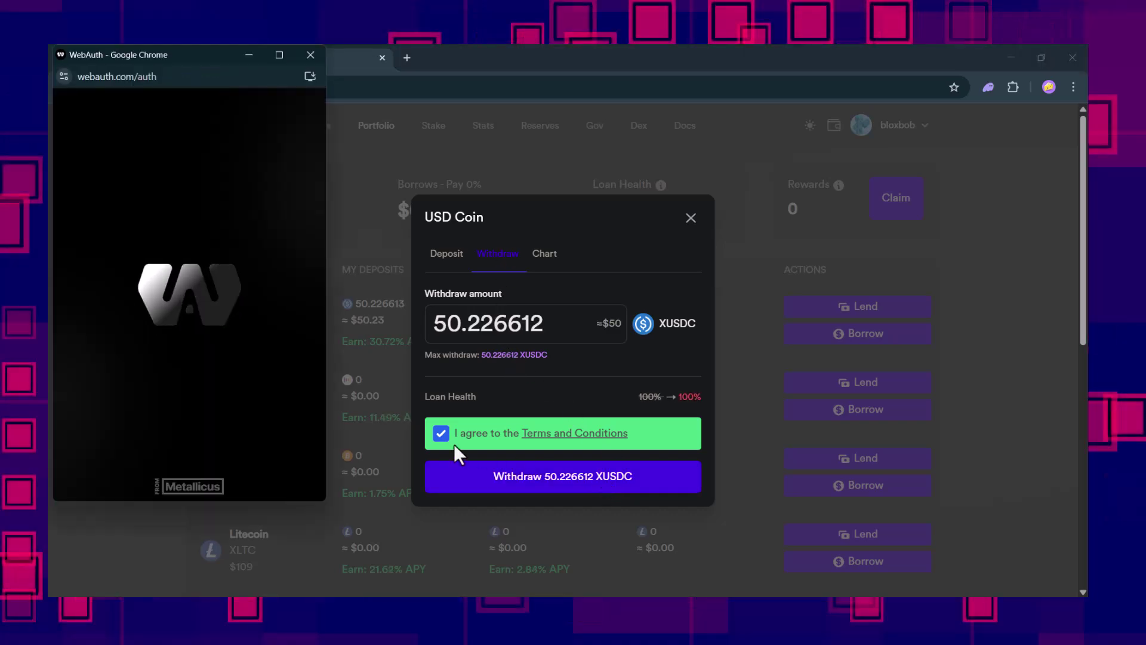